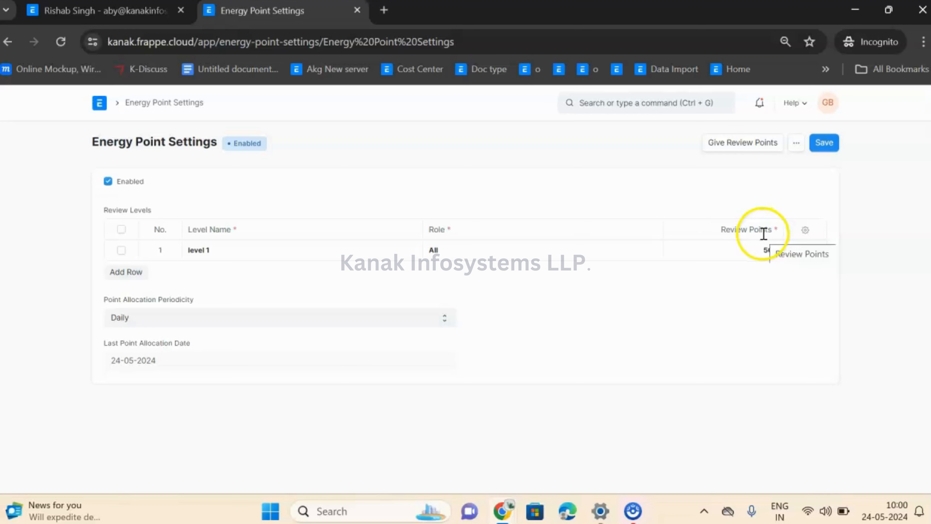
# - Choose Daily as the point allocation periodicity and save the Energy Point Settings
pyautogui.click(182, 323)
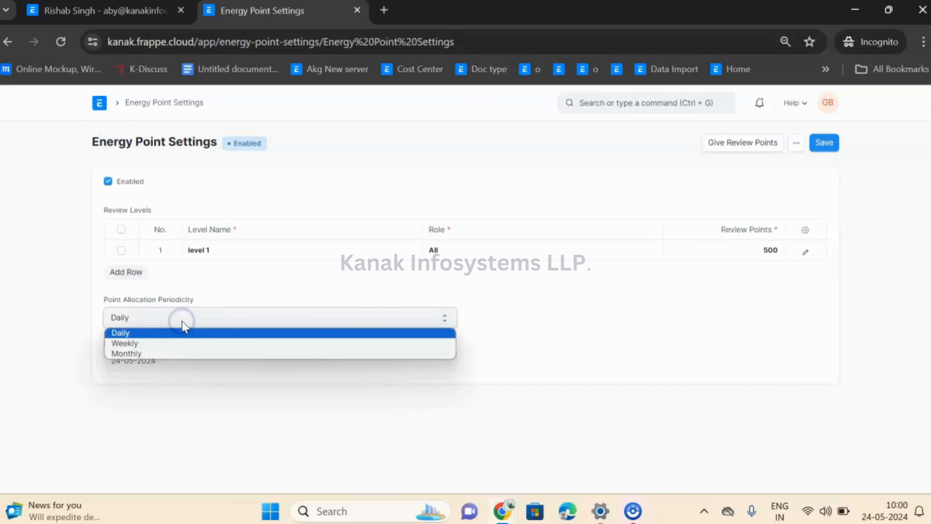
pyautogui.click(186, 333)
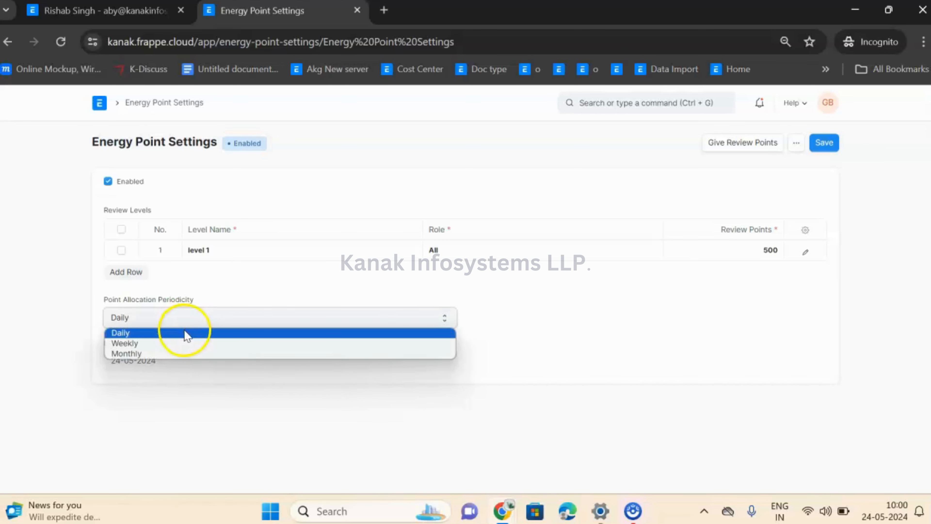
pyautogui.click(202, 332)
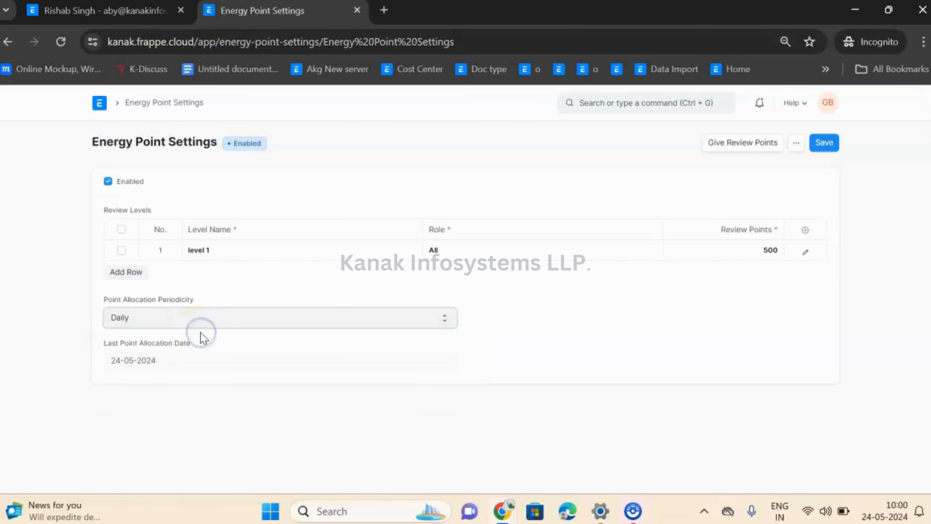
pyautogui.click(825, 147)
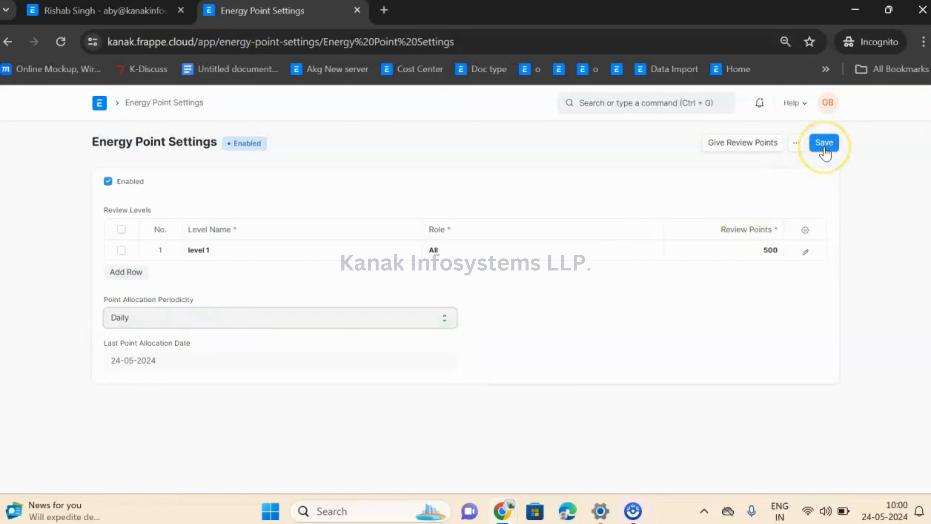
# - Find the Energy Point Rule list and start a new energy point rule
pyautogui.click(642, 110)
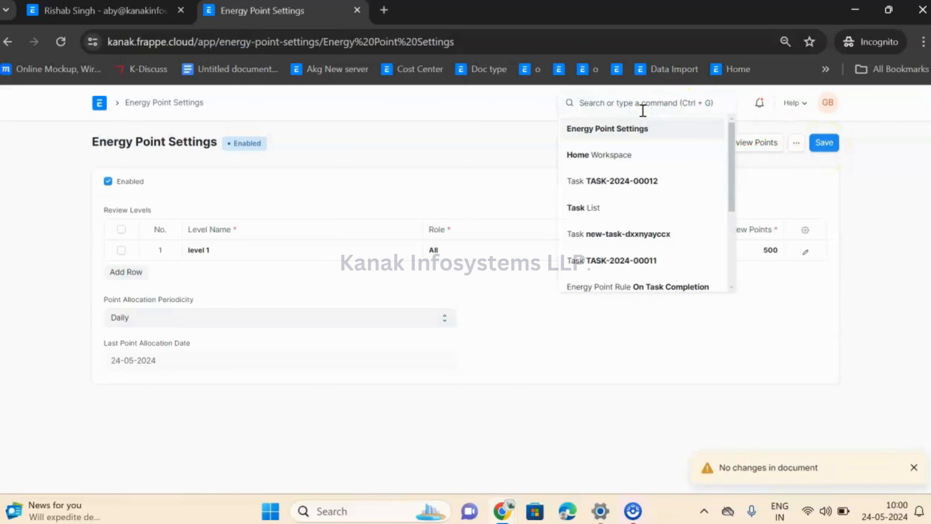
pyautogui.write('Ener')
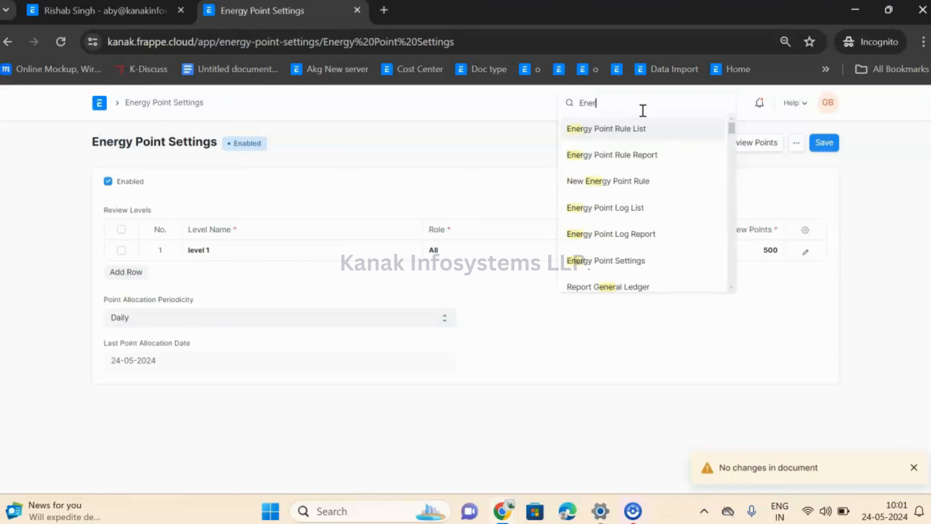
pyautogui.click(620, 216)
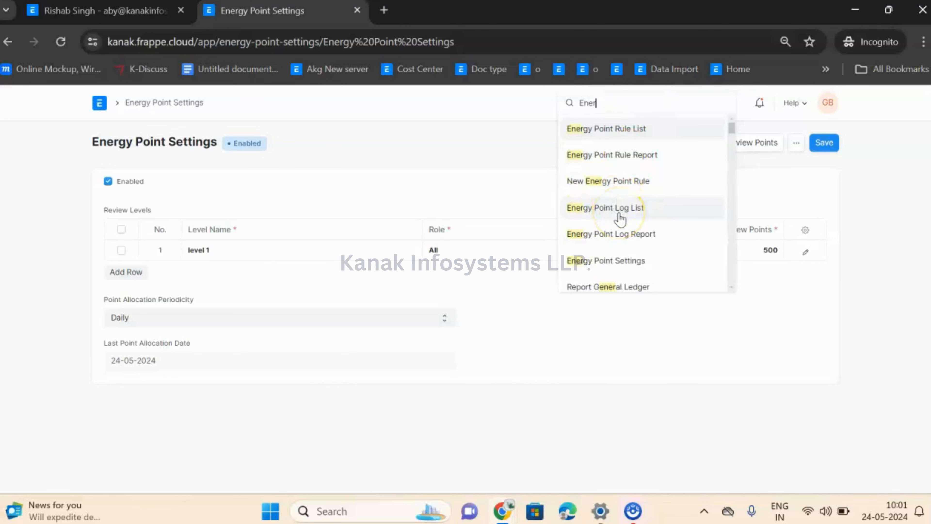
pyautogui.click(632, 128)
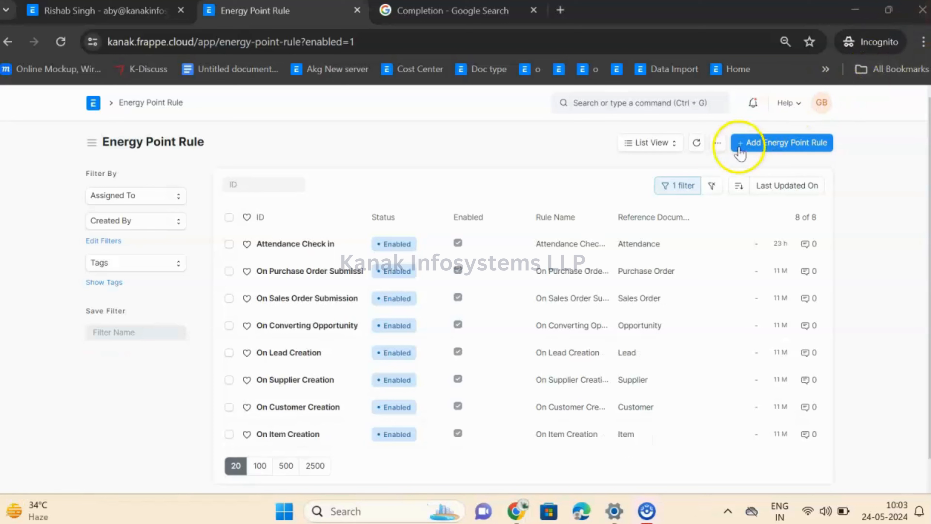
pyautogui.click(772, 143)
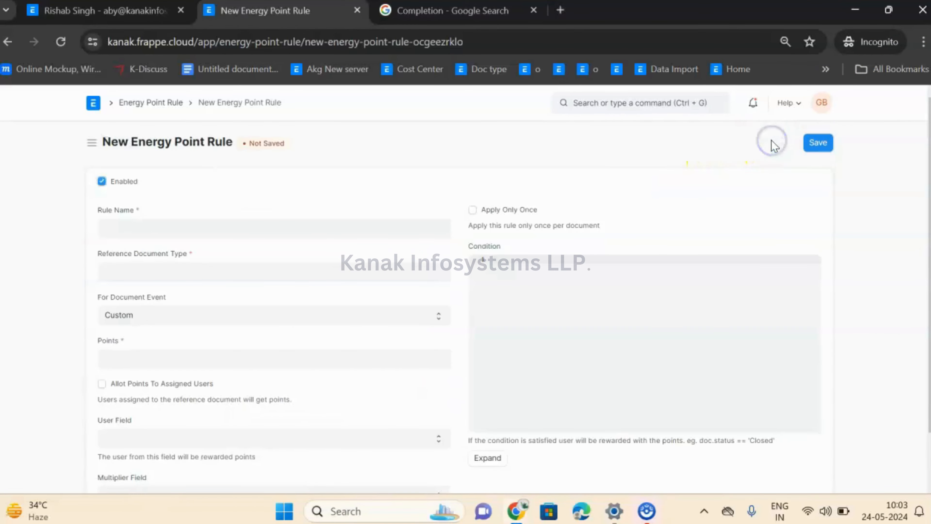
# - Name the rule Task Completion and set its reference document type to Task
pyautogui.click(127, 228)
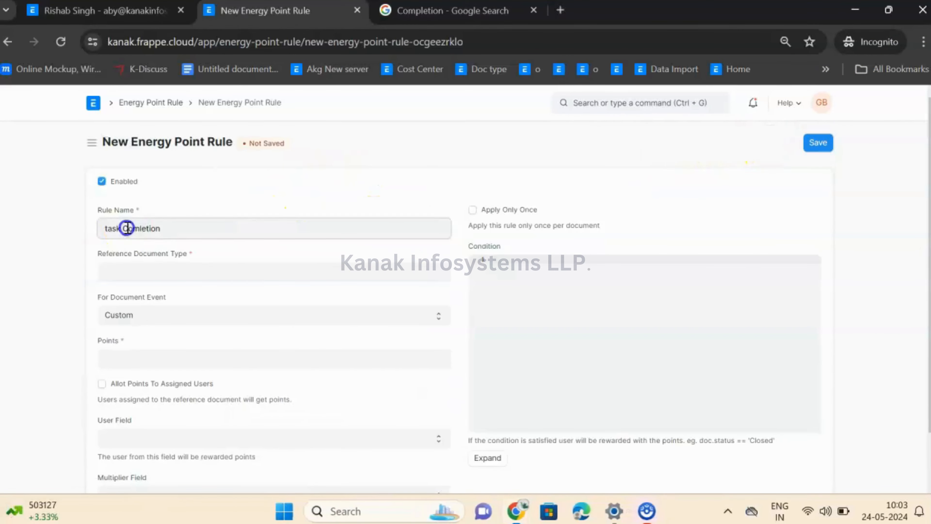
pyautogui.hotkey('ctrl', 'a')
pyautogui.press('BackSpace')
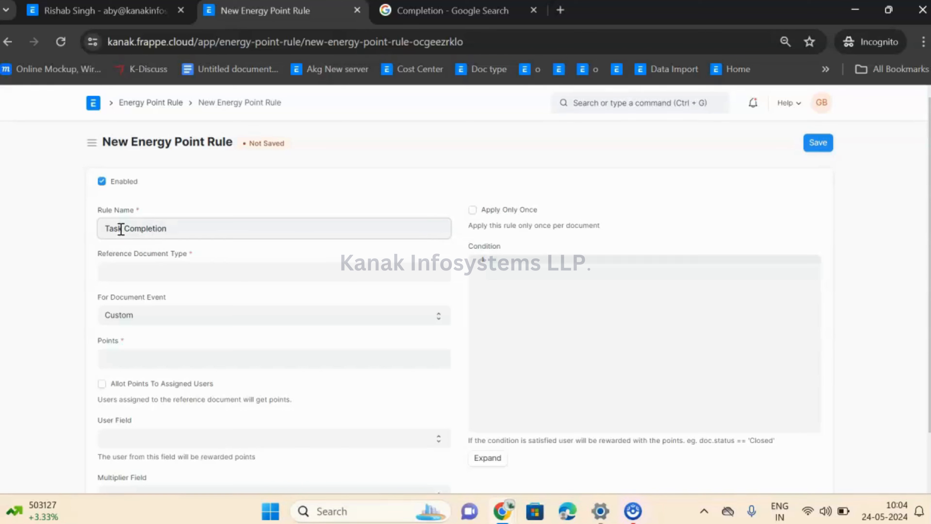
pyautogui.click(191, 275)
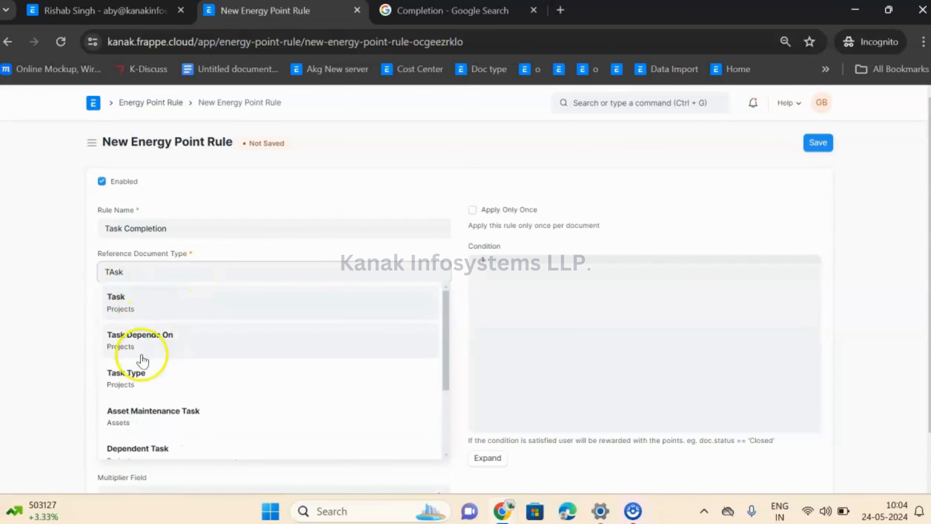
pyautogui.click(150, 301)
# - Set the rule's document event to Custom, its points to 10 and its user field to Completed By
pyautogui.click(152, 314)
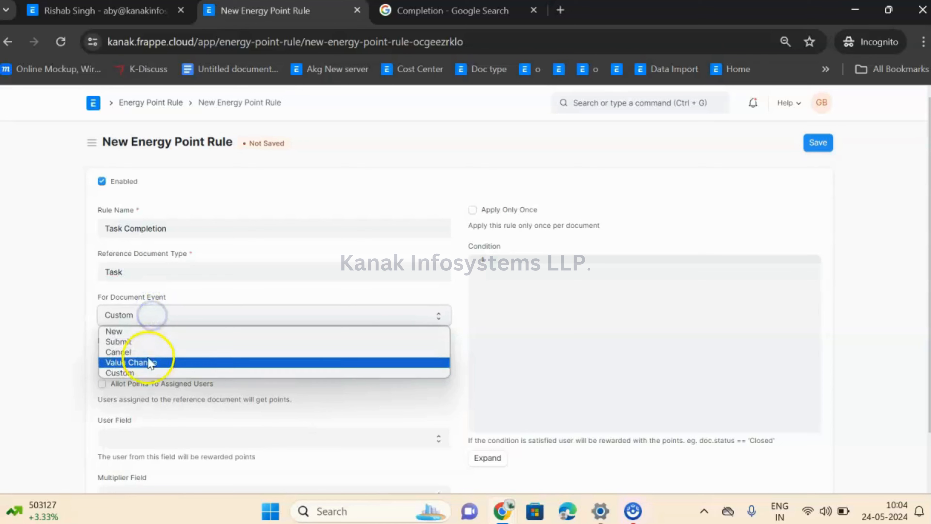
pyautogui.click(149, 372)
pyautogui.click(158, 355)
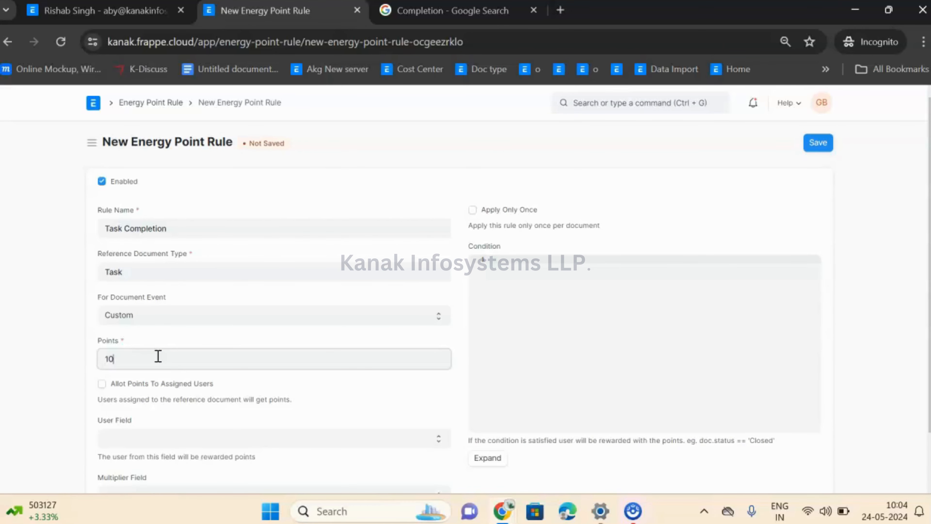
pyautogui.click(175, 441)
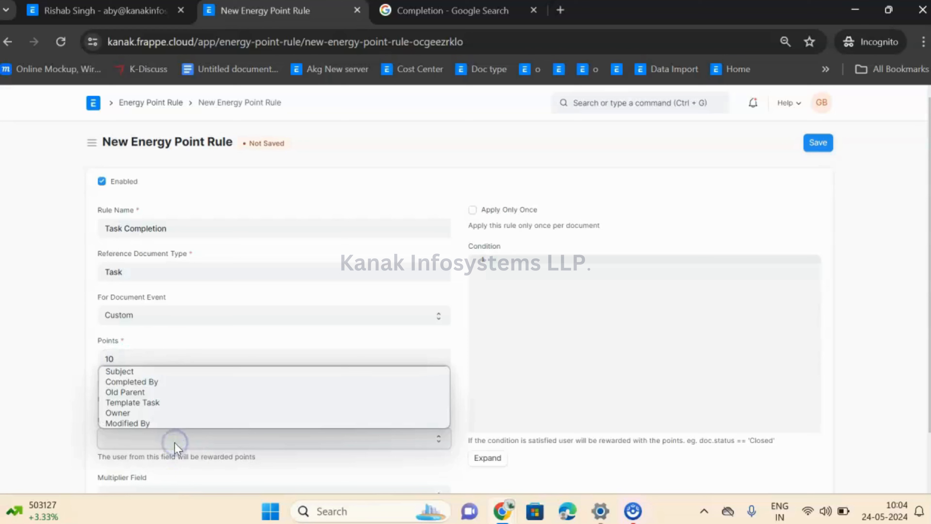
pyautogui.click(183, 384)
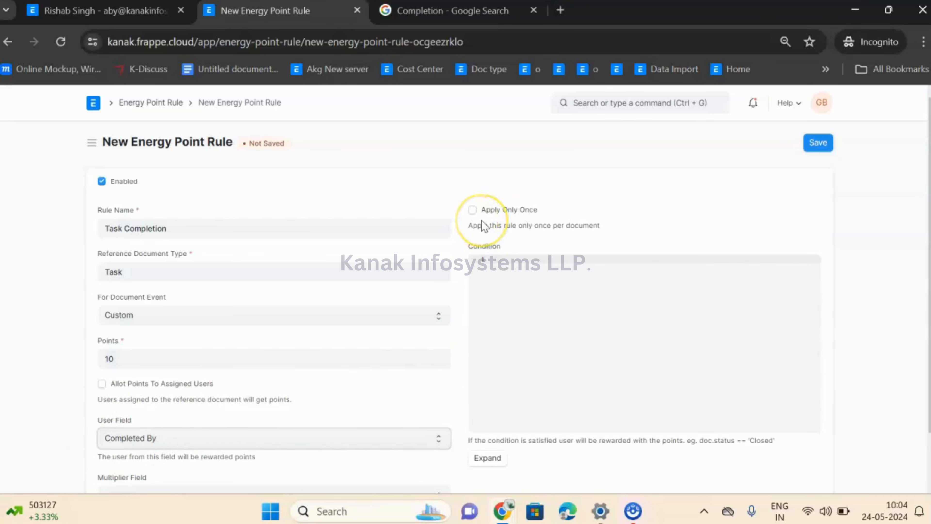
# - Make the rule apply only once, enter the condition doc.status == "Completed" and save the rule
pyautogui.click(473, 210)
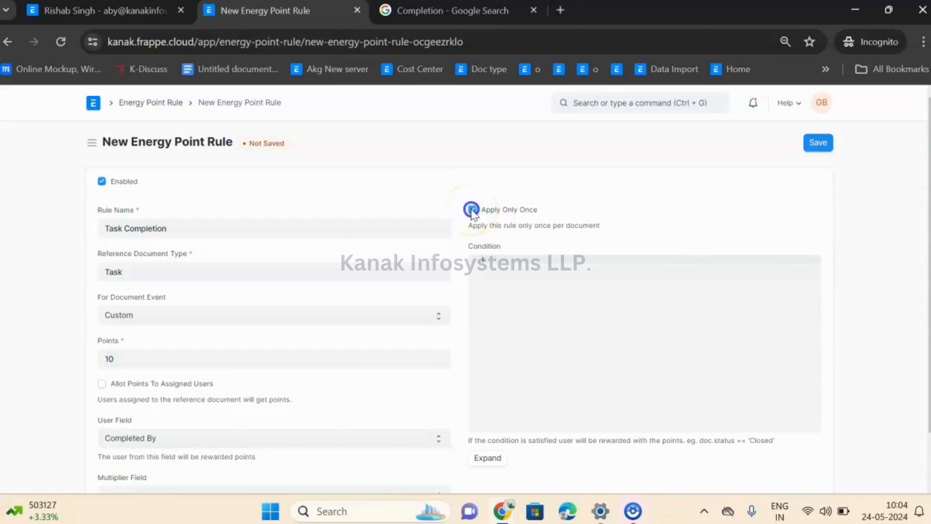
pyautogui.click(515, 266)
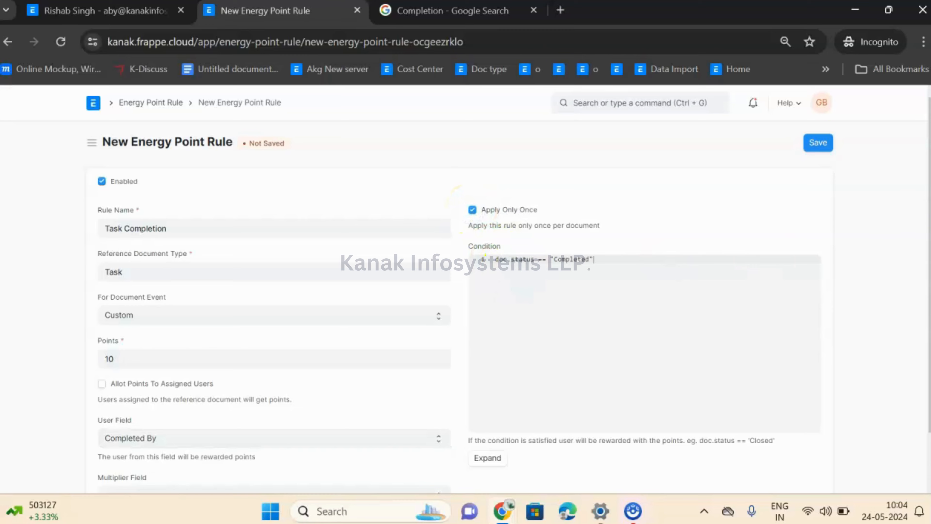
pyautogui.scroll(-2, 458, 304)
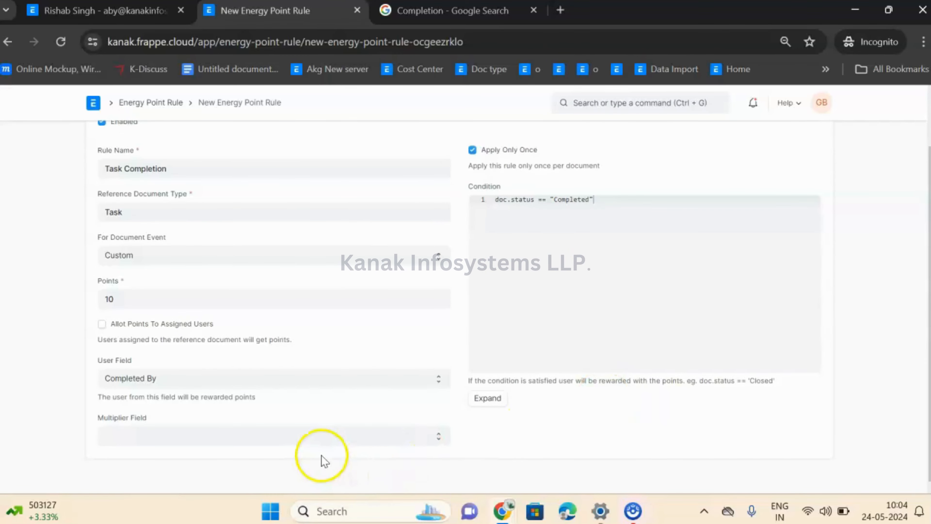
pyautogui.scroll(2, 863, 214)
pyautogui.click(817, 143)
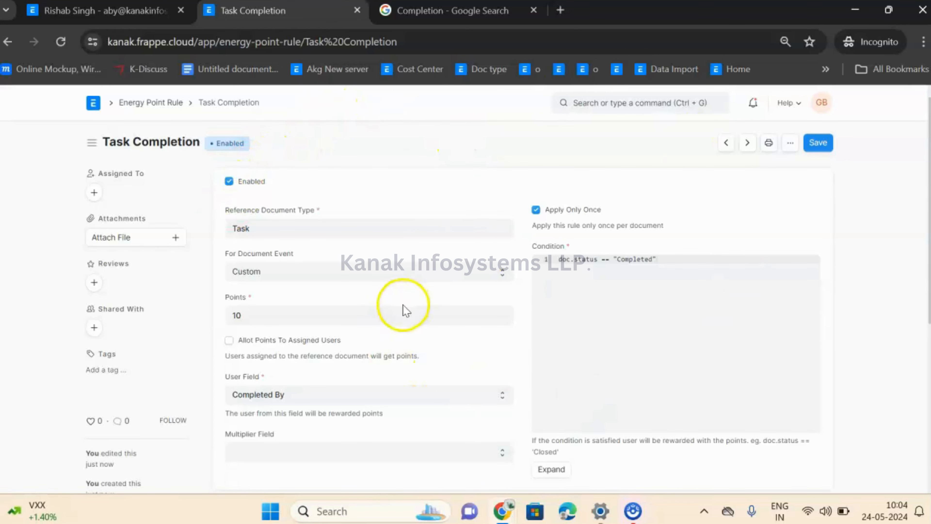
# - Go to the Task list and add a new task with the subject Sales Follow up
pyautogui.click(611, 102)
pyautogui.write('TA')
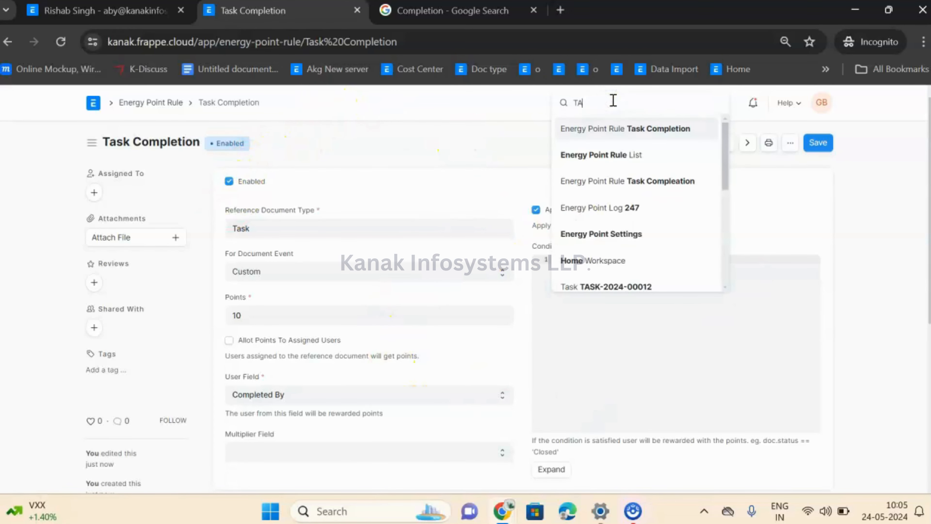
pyautogui.write('sk')
pyautogui.click(587, 133)
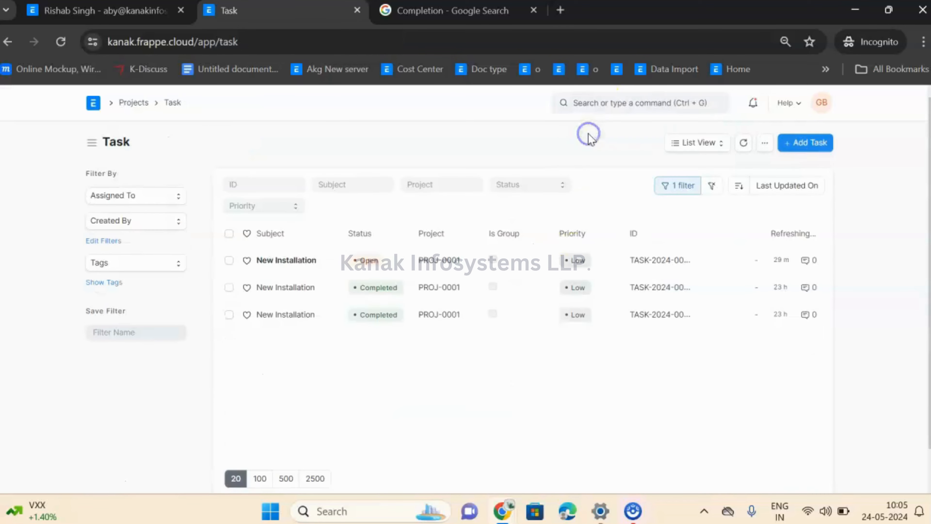
pyautogui.click(804, 144)
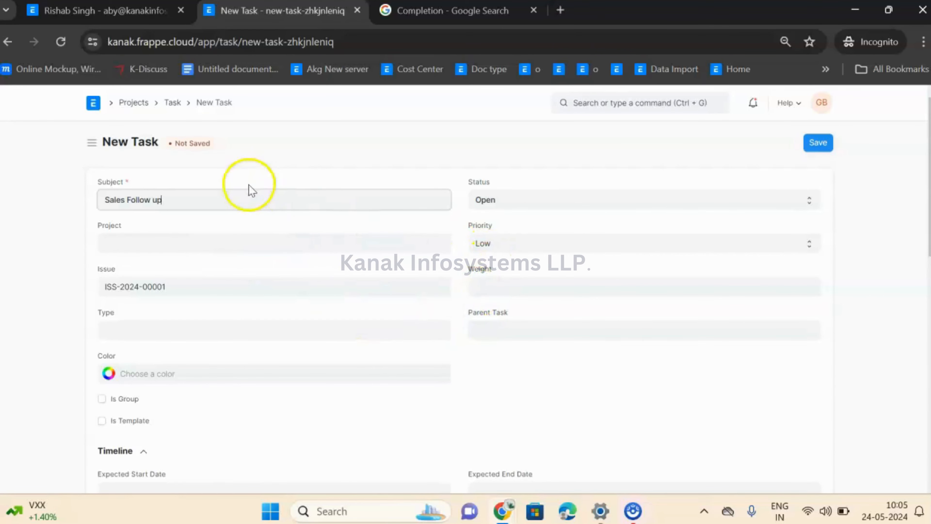
# - Set the task's status to Completed and select the first suggested user as the person who completed it
pyautogui.click(499, 200)
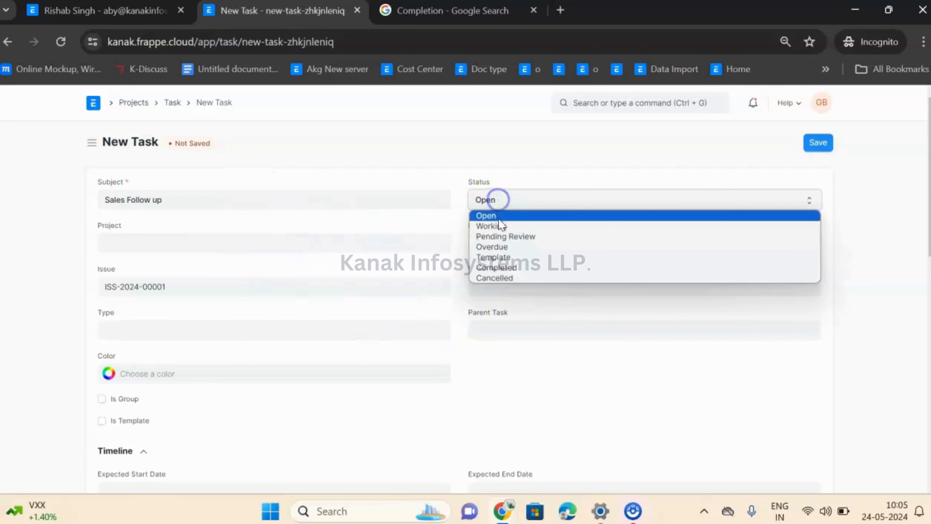
pyautogui.click(505, 272)
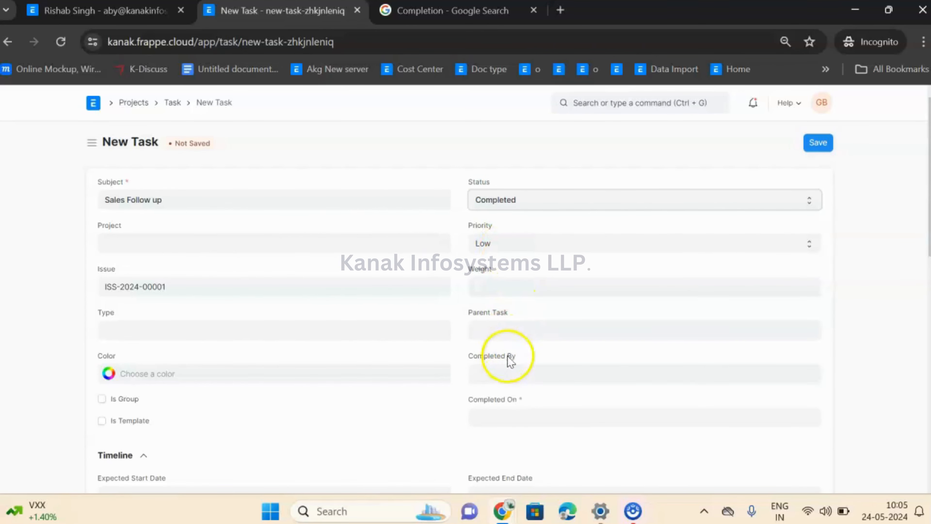
pyautogui.click(502, 372)
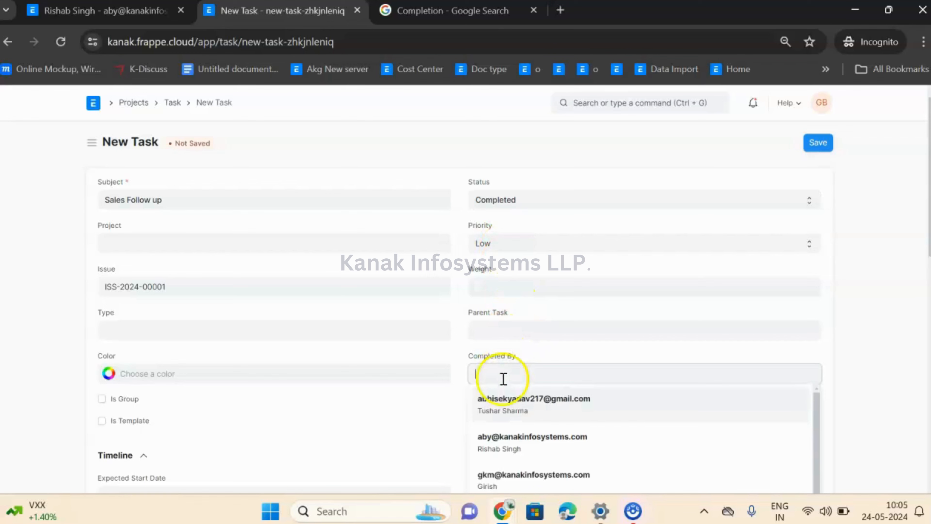
pyautogui.click(508, 404)
# - Set the task's Completed On date to 24-05-2024 and save the task
pyautogui.click(817, 144)
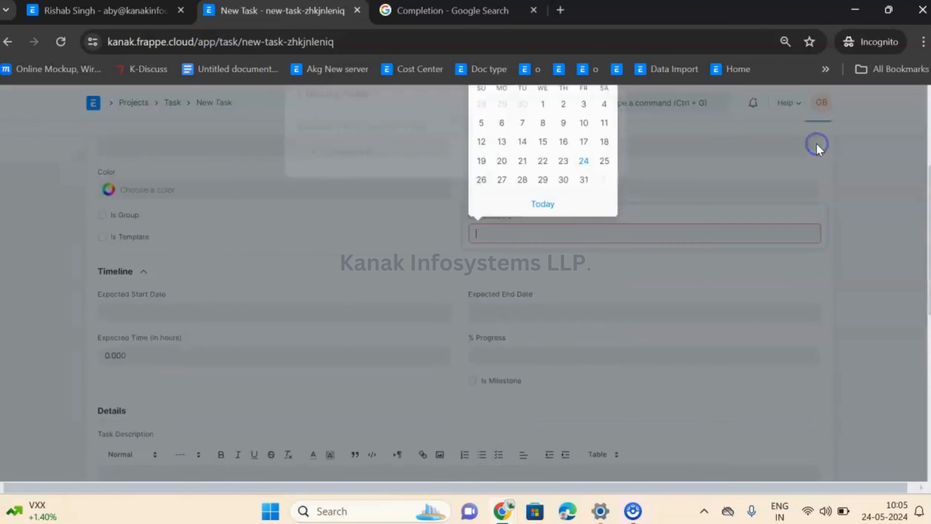
pyautogui.click(688, 223)
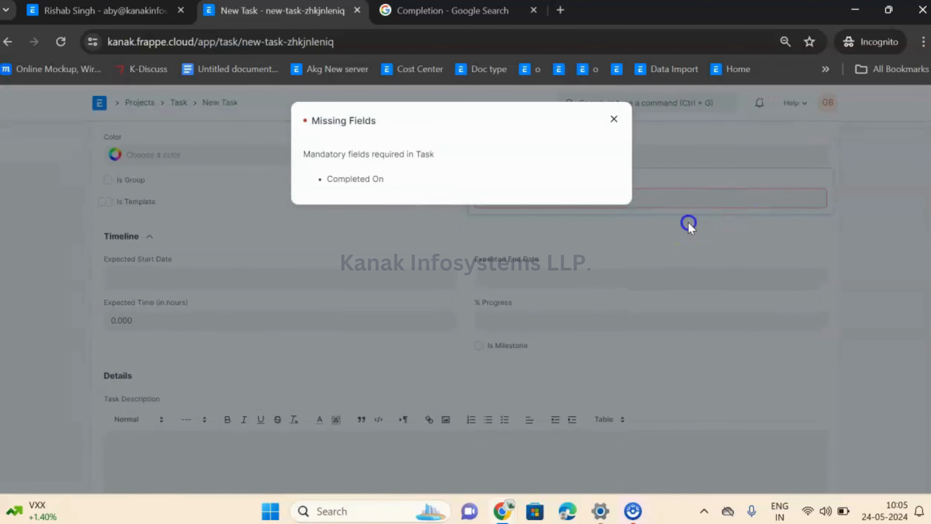
pyautogui.click(621, 193)
pyautogui.click(485, 197)
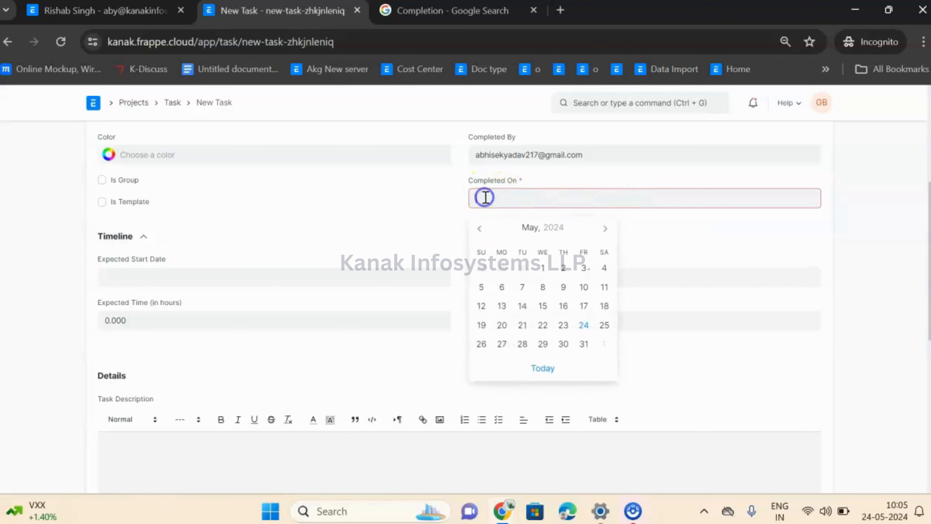
pyautogui.click(584, 325)
pyautogui.scroll(5, 810, 302)
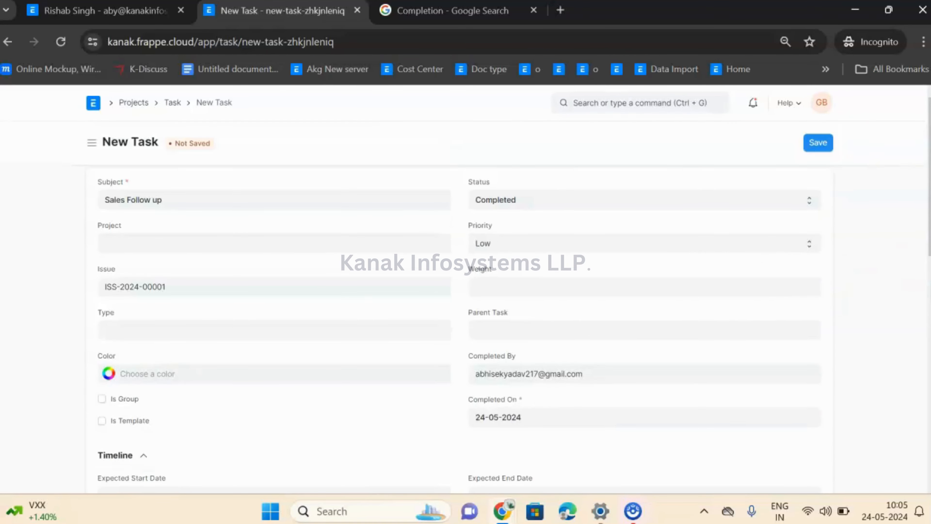
pyautogui.click(819, 143)
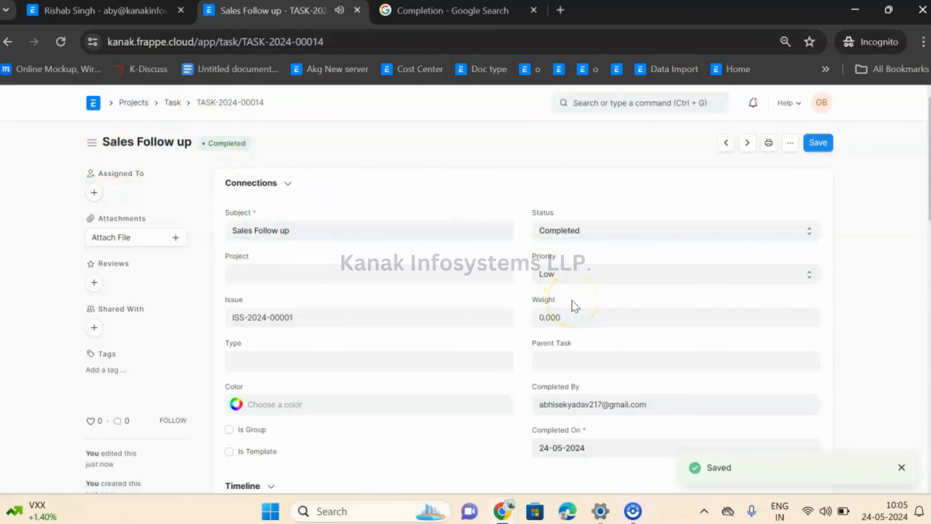
pyautogui.click(609, 254)
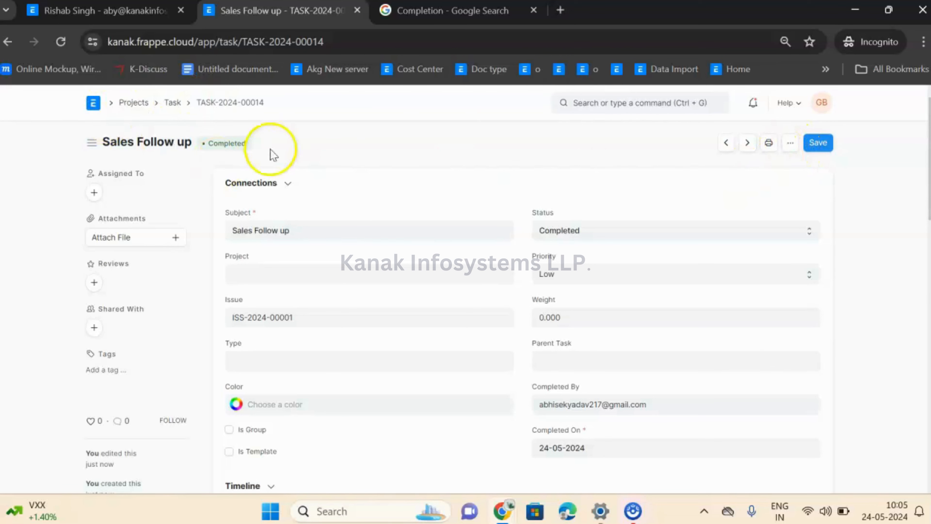
# - Search for and open the Energy Point Log list to check the points awarded for the task
pyautogui.click(582, 102)
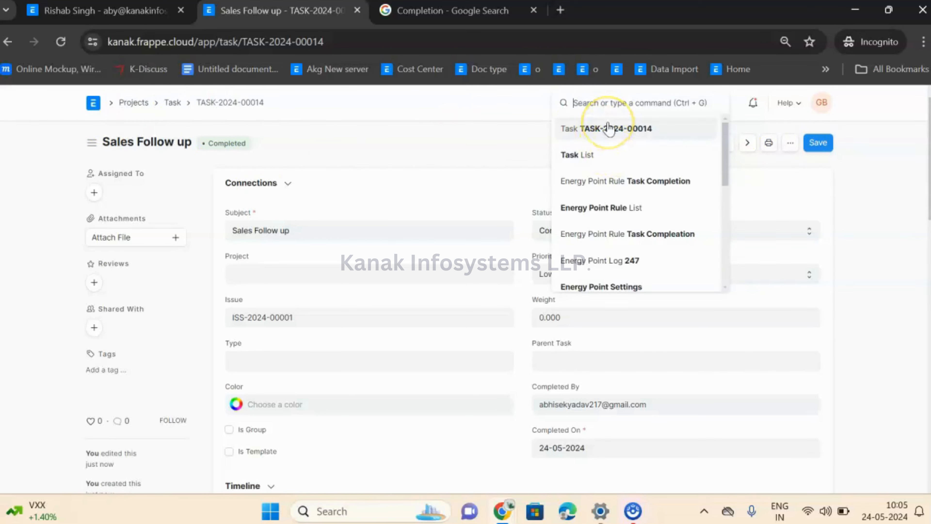
pyautogui.write('Ener')
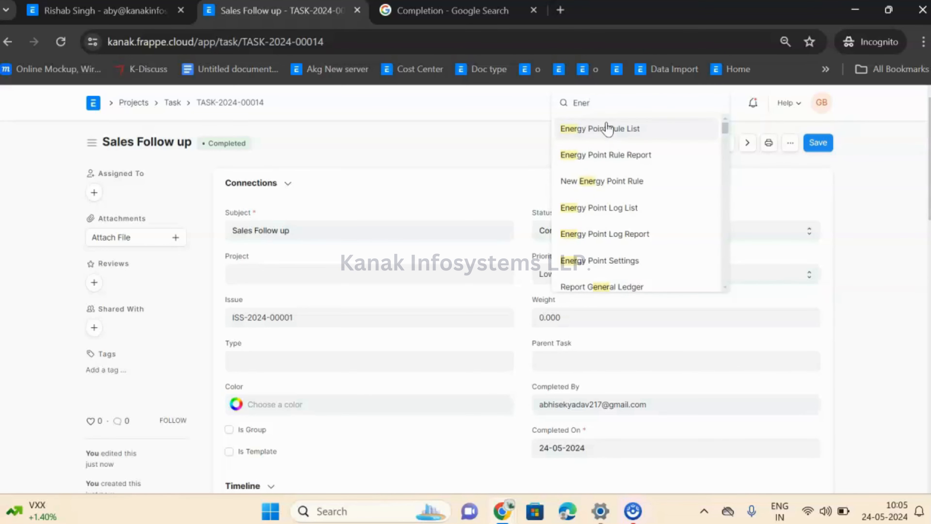
pyautogui.click(613, 207)
pyautogui.click(436, 244)
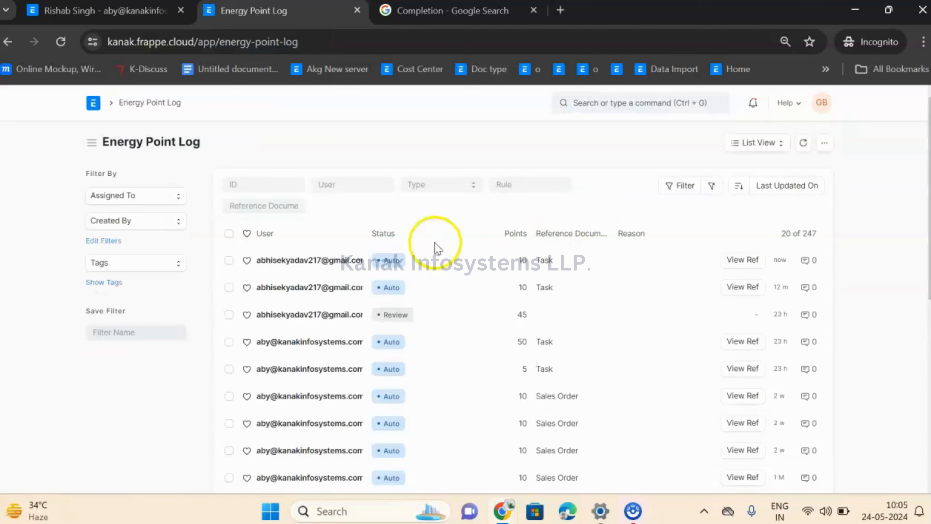
# - Review the newest energy point log entry and its referenced task, returning to the Energy Point Log list
pyautogui.click(321, 261)
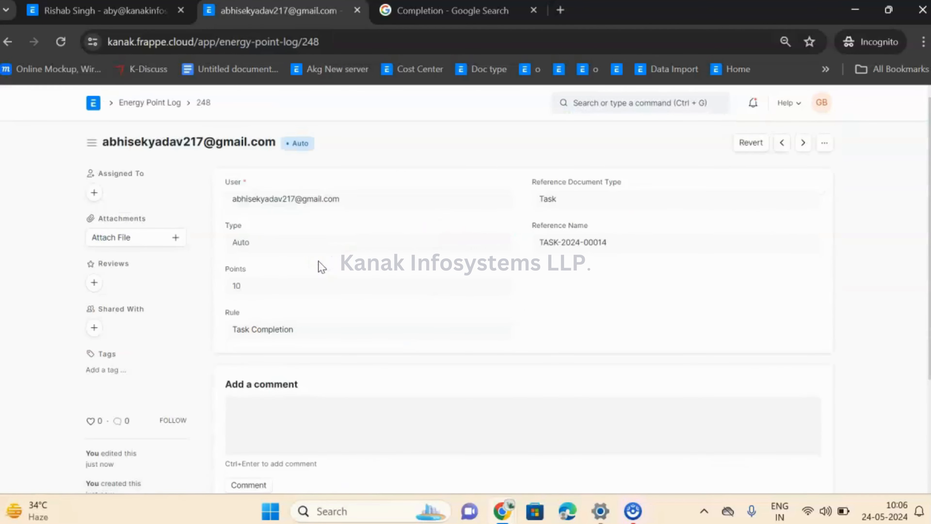
pyautogui.click(148, 102)
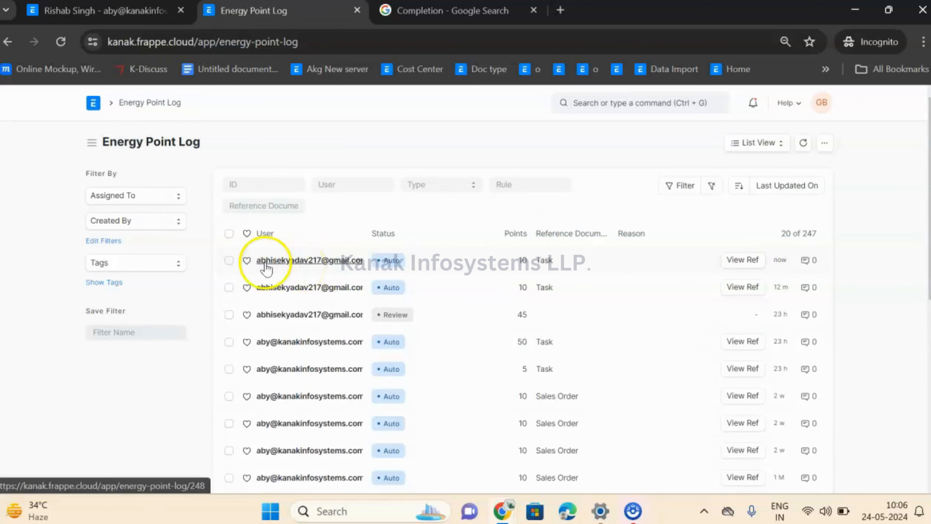
pyautogui.click(741, 260)
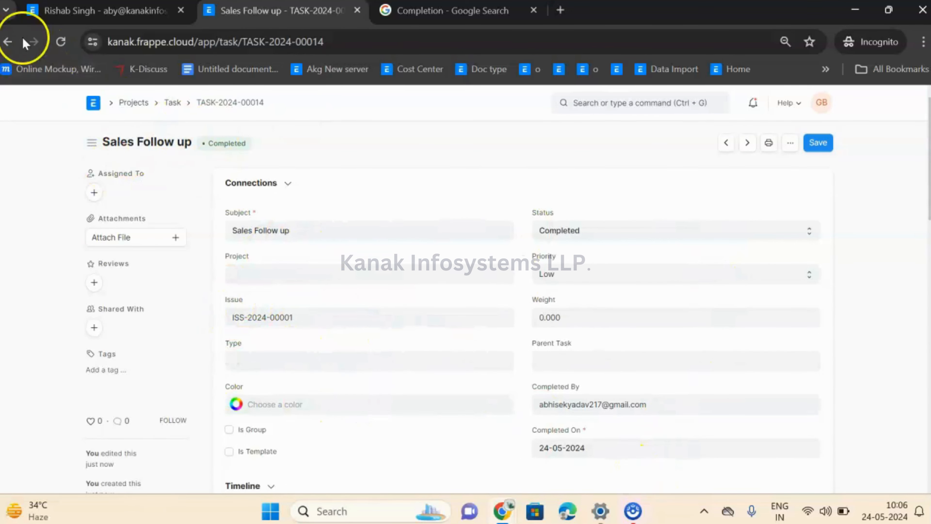
pyautogui.click(7, 42)
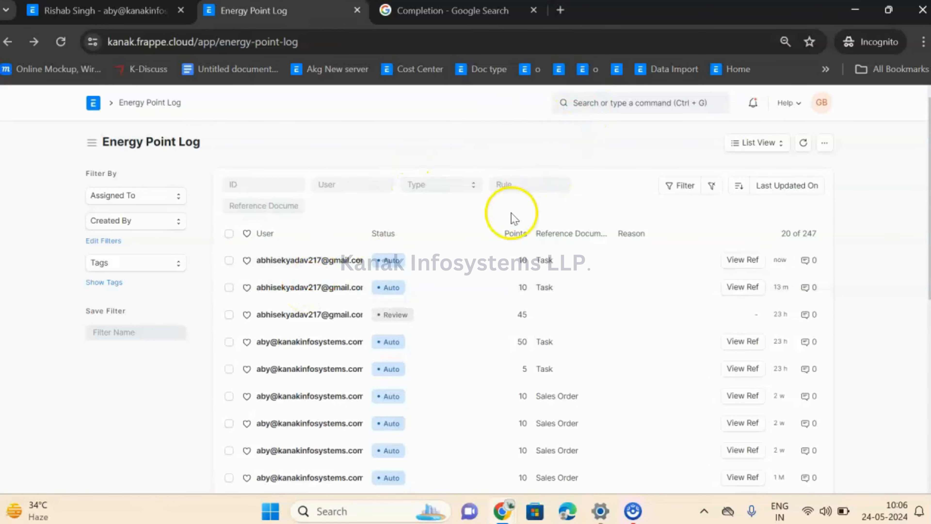
# - Search for and open the Leaderboard, and set the user points ranking's period to This Month
pyautogui.click(586, 103)
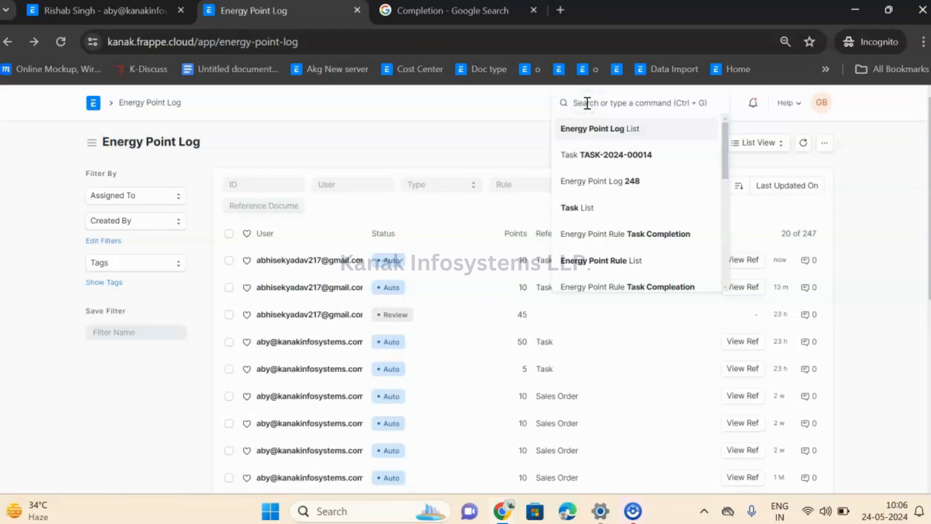
pyautogui.write('Leader')
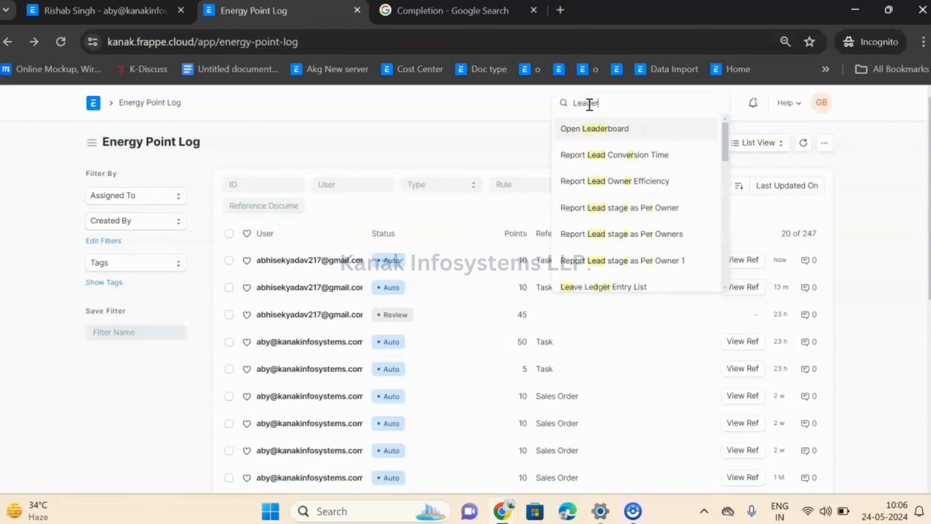
pyautogui.click(590, 129)
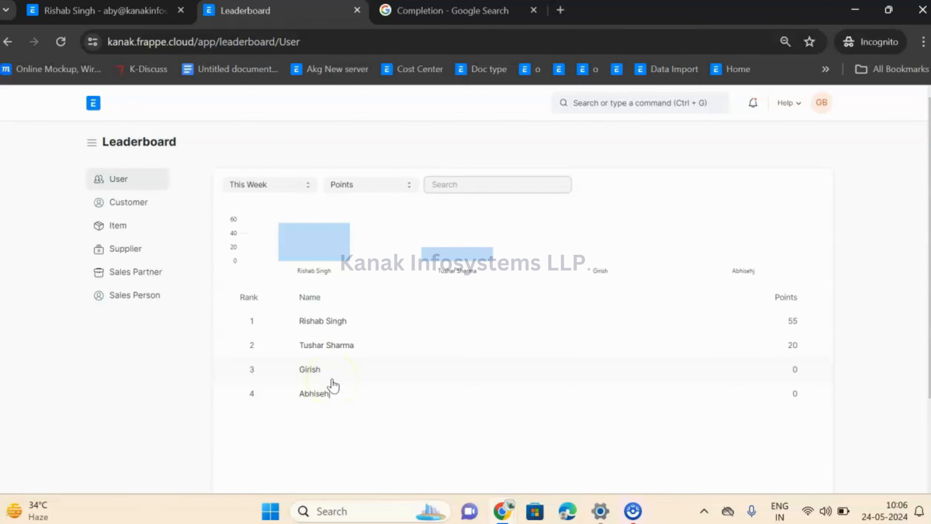
pyautogui.click(271, 184)
pyautogui.click(268, 209)
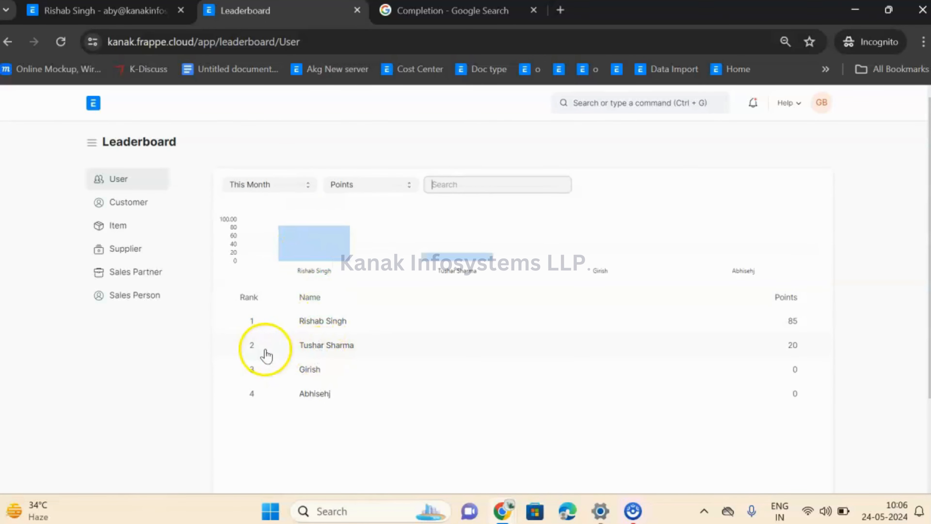
pyautogui.click(321, 342)
pyautogui.moveTo(321, 342); pyautogui.dragTo(344, 347)
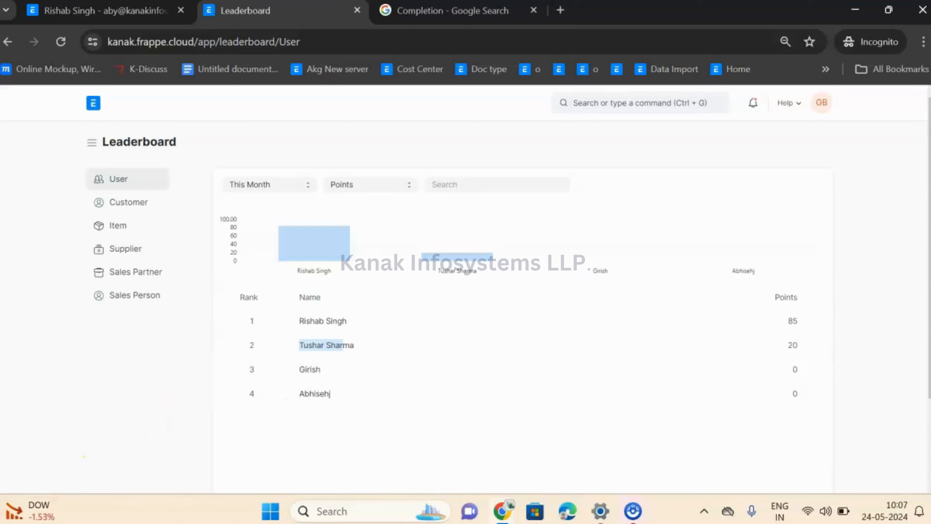
pyautogui.click(48, 460)
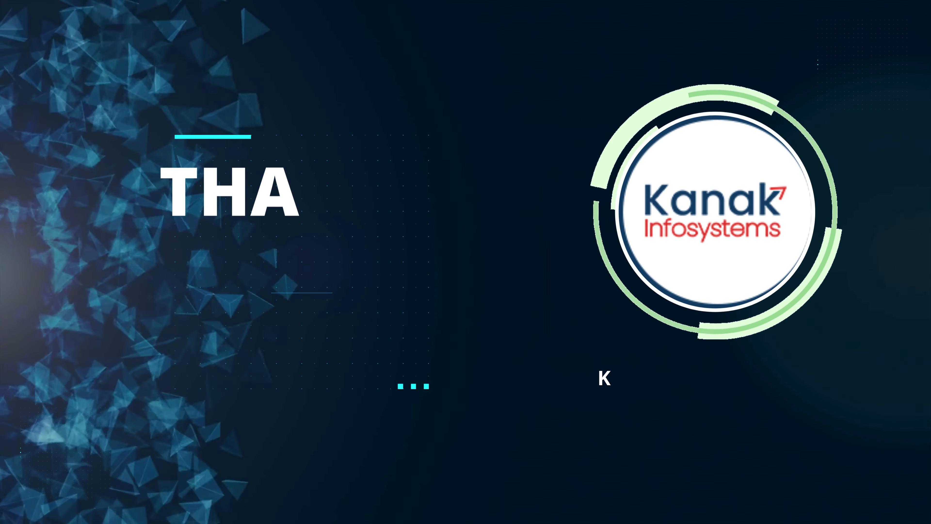